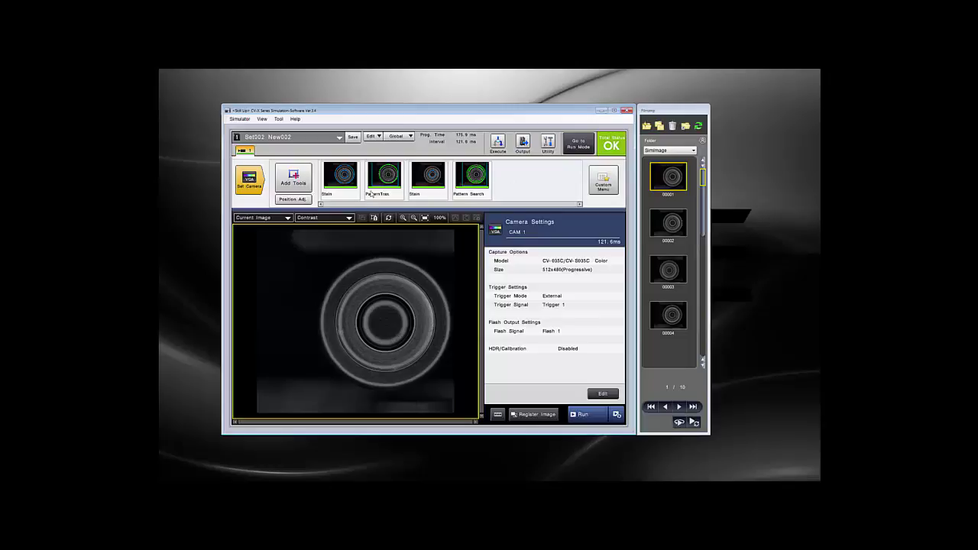
- Launch the User Manual Auto-Generator from the Tool menu, confirming that the settings are saved
{"action": "left_click", "coordinate": [279, 120]}
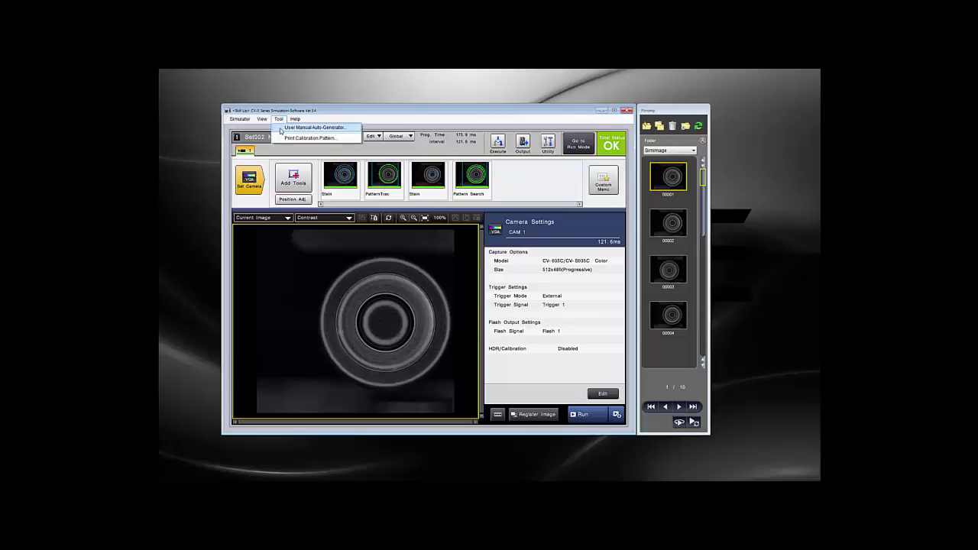
{"action": "left_click", "coordinate": [281, 129]}
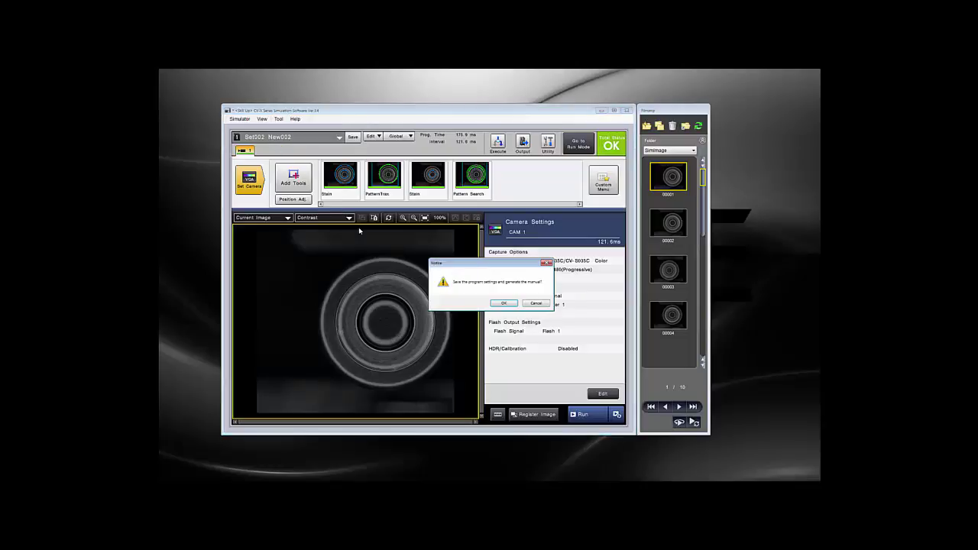
{"action": "left_click", "coordinate": [504, 304]}
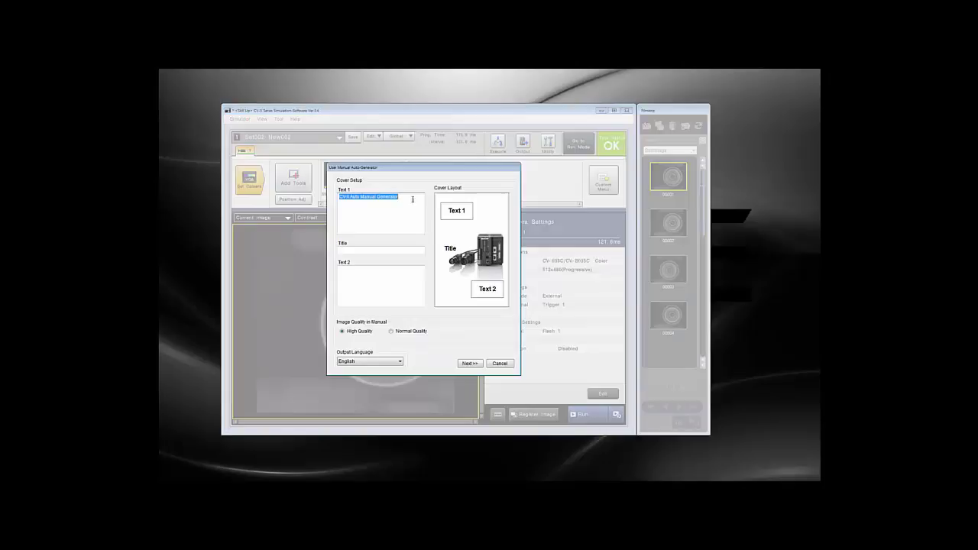
- Keep the cover text 'CV-X Auto Manual Generator' and English as the output language
{"action": "left_click", "coordinate": [411, 199]}
{"action": "left_click", "coordinate": [392, 363]}
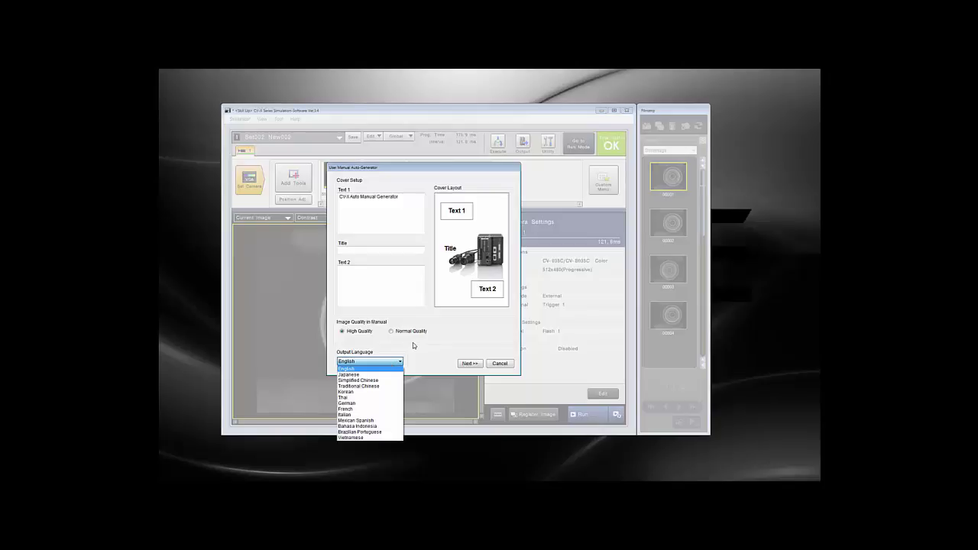
{"action": "left_click", "coordinate": [409, 349]}
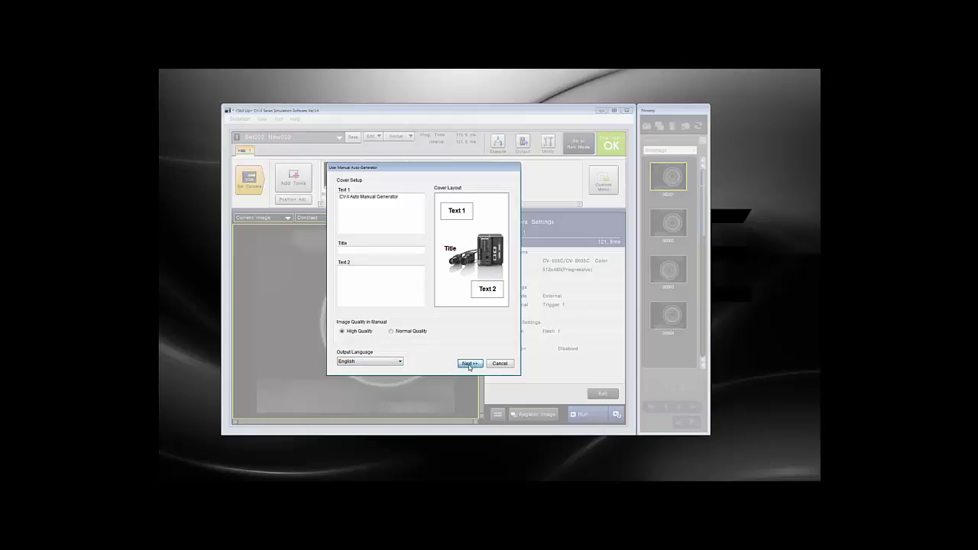
- On the section page, expand and collapse Display Type and View, Camera Adjustment, Tool Adjustment and Appendix
{"action": "left_click", "coordinate": [469, 364]}
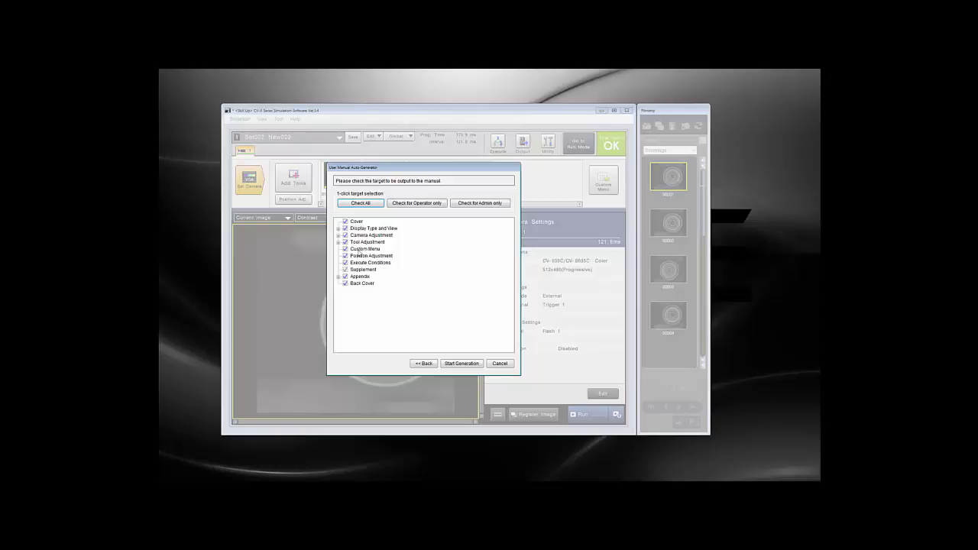
{"action": "left_click", "coordinate": [339, 231]}
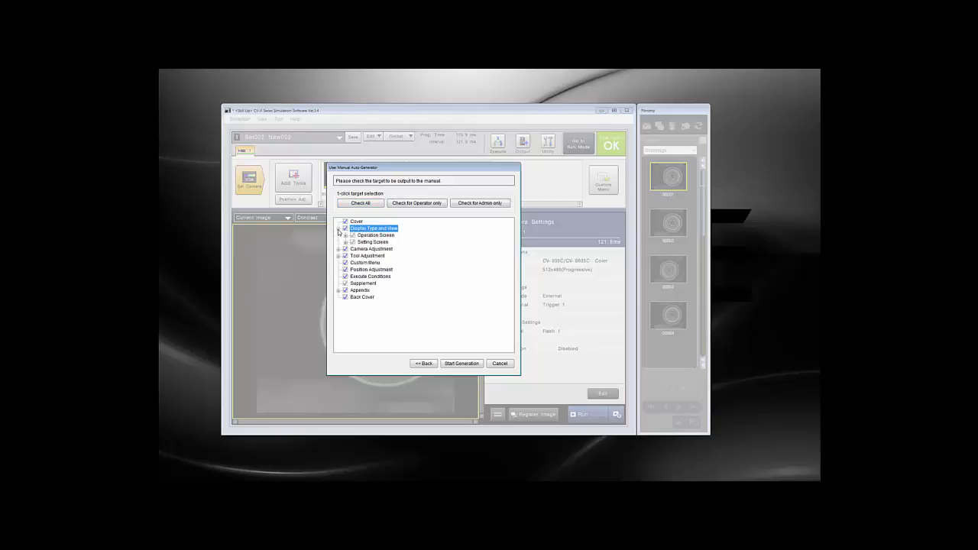
{"action": "left_click", "coordinate": [339, 229]}
{"action": "left_click", "coordinate": [339, 235]}
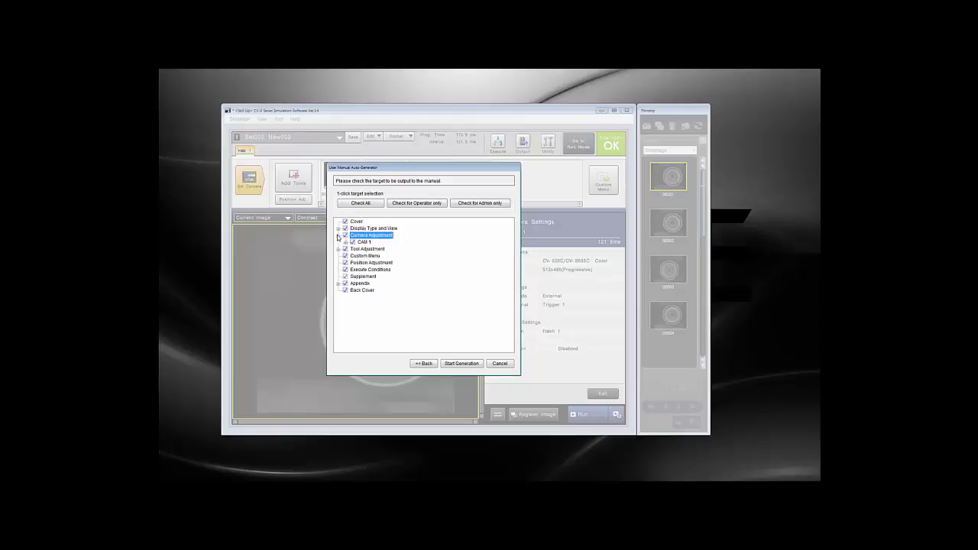
{"action": "left_click", "coordinate": [339, 237]}
{"action": "left_click", "coordinate": [339, 242]}
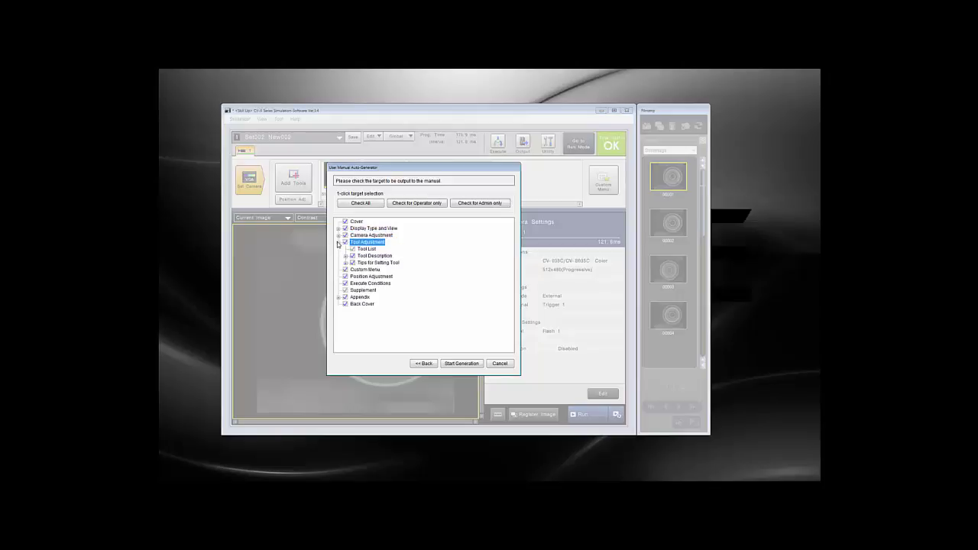
{"action": "left_click", "coordinate": [339, 242]}
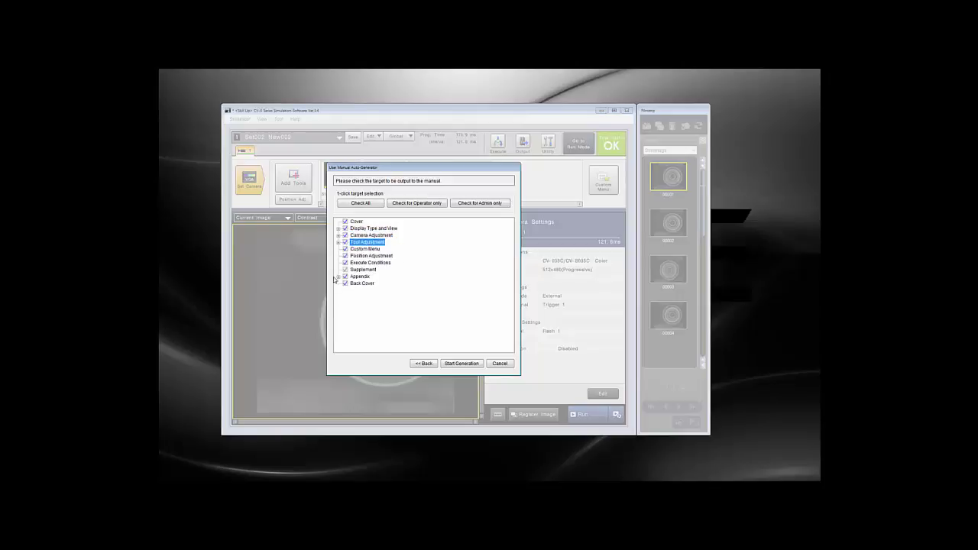
{"action": "left_click", "coordinate": [339, 276]}
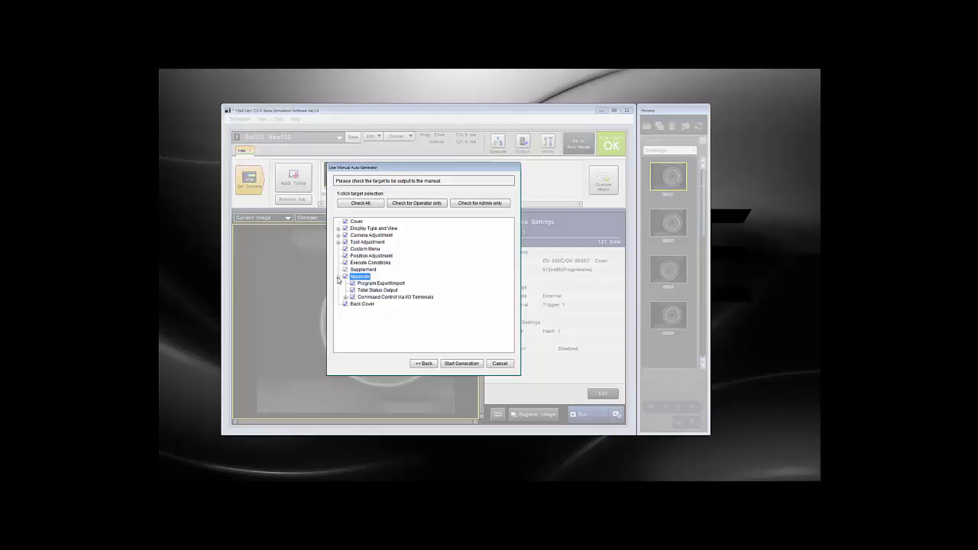
{"action": "left_click", "coordinate": [338, 277]}
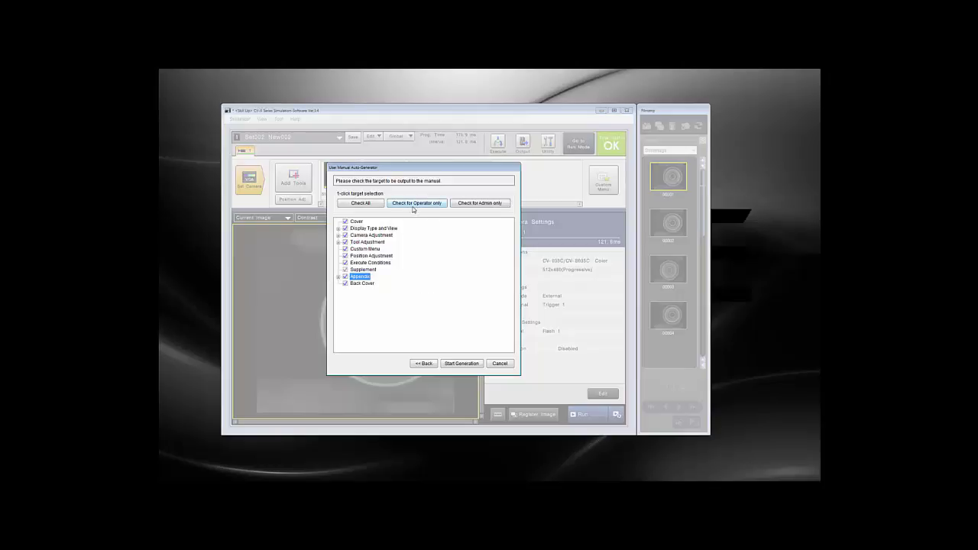
- Try operator-only and admin-only selections, then include every section with Check All
{"action": "left_click", "coordinate": [413, 207]}
{"action": "left_click", "coordinate": [483, 205]}
{"action": "left_click", "coordinate": [361, 204]}
- Start generating the manual and wait for the completion message
{"action": "left_click", "coordinate": [462, 364]}
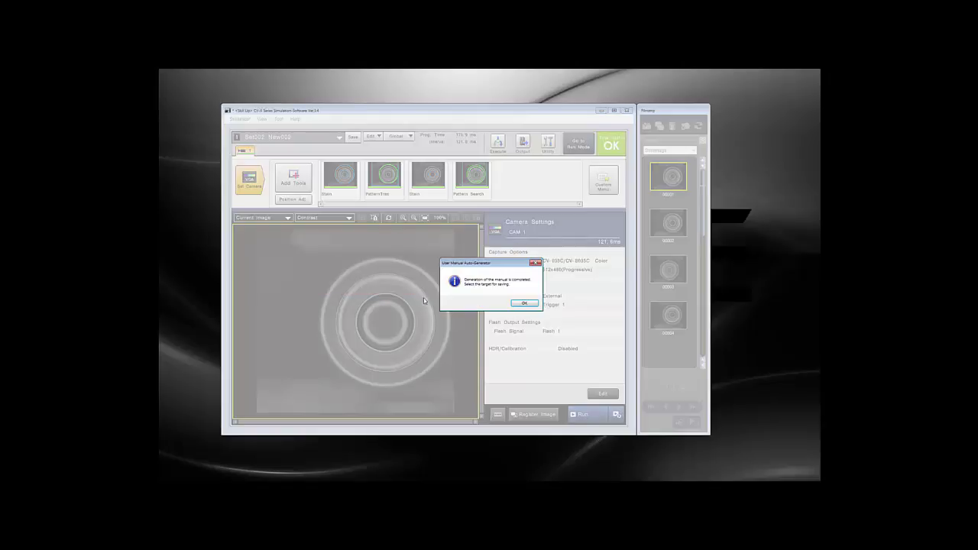
- Save the manual to the Desktop as the Word document 'Operation Manual'
{"action": "left_click", "coordinate": [525, 304]}
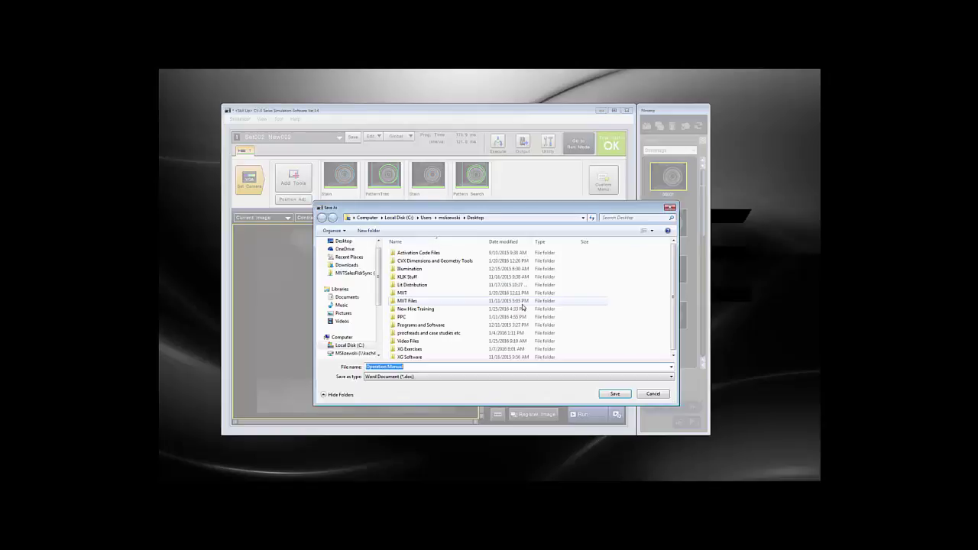
{"action": "left_click", "coordinate": [345, 243]}
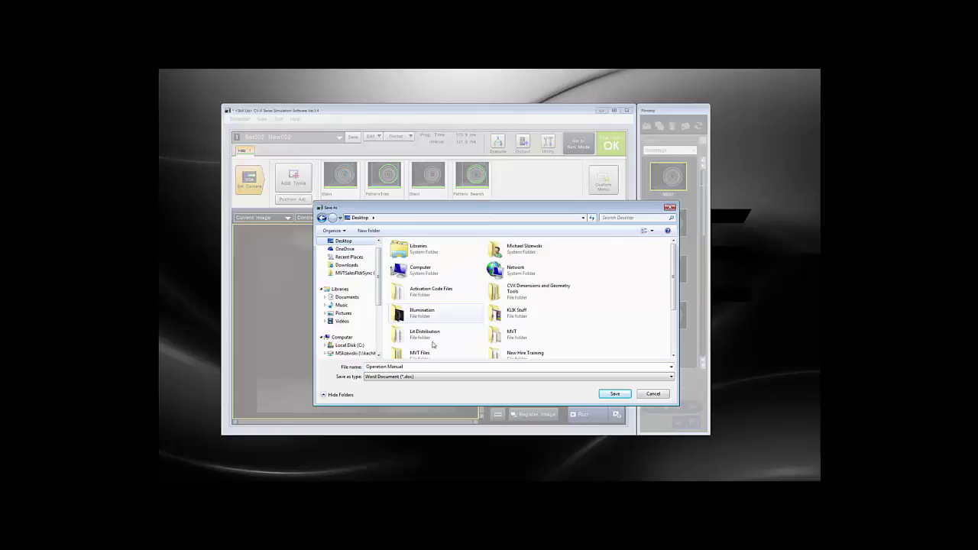
{"action": "left_click", "coordinate": [436, 368]}
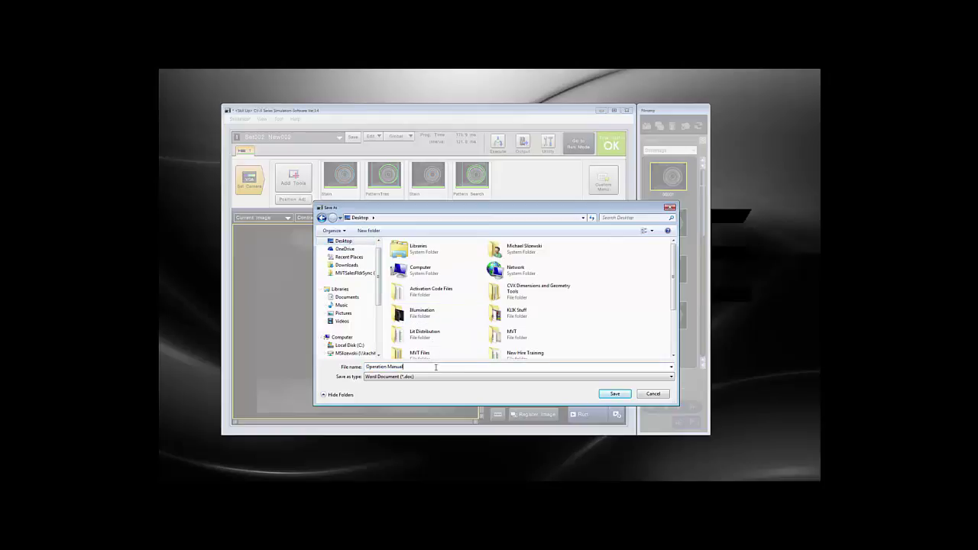
{"action": "left_click", "coordinate": [609, 395]}
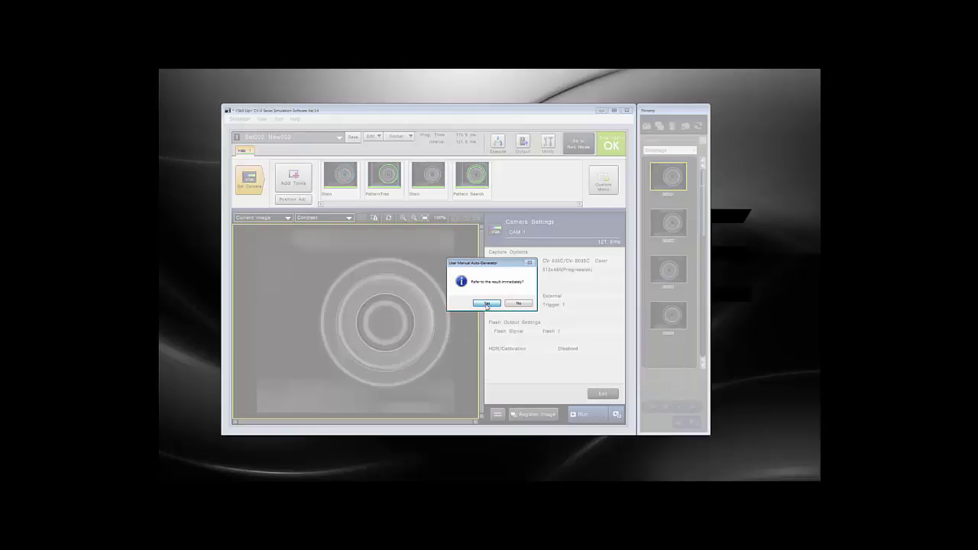
- Open the generated Operation Manual in Word and click into its cover title
{"action": "left_click", "coordinate": [486, 304]}
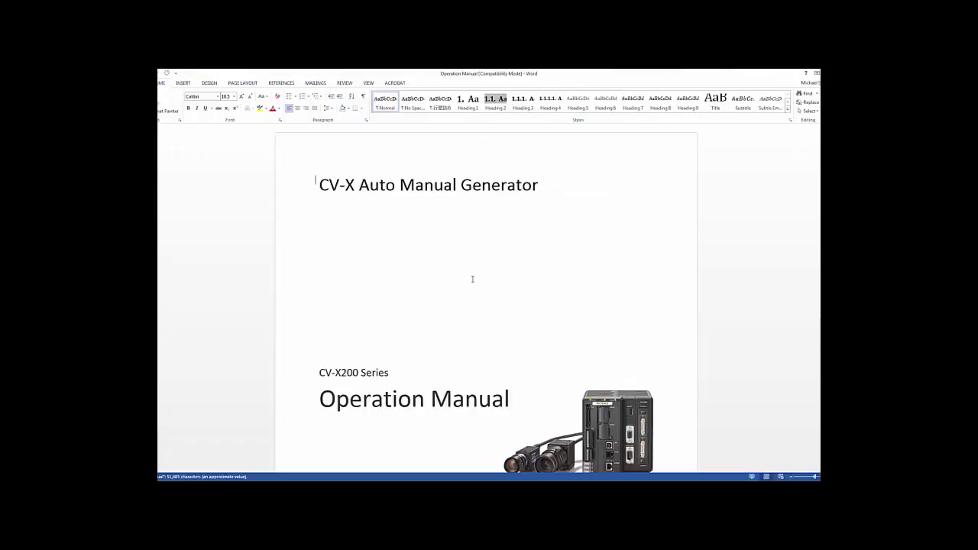
{"action": "left_click", "coordinate": [472, 278]}
{"action": "left_click", "coordinate": [675, 317]}
- Scroll through the cover, contents and run-mode screen pages to the 1.2 Setting Screen section
{"action": "scroll", "coordinate": [487, 298], "scroll_direction": "down", "scroll_amount": 20}
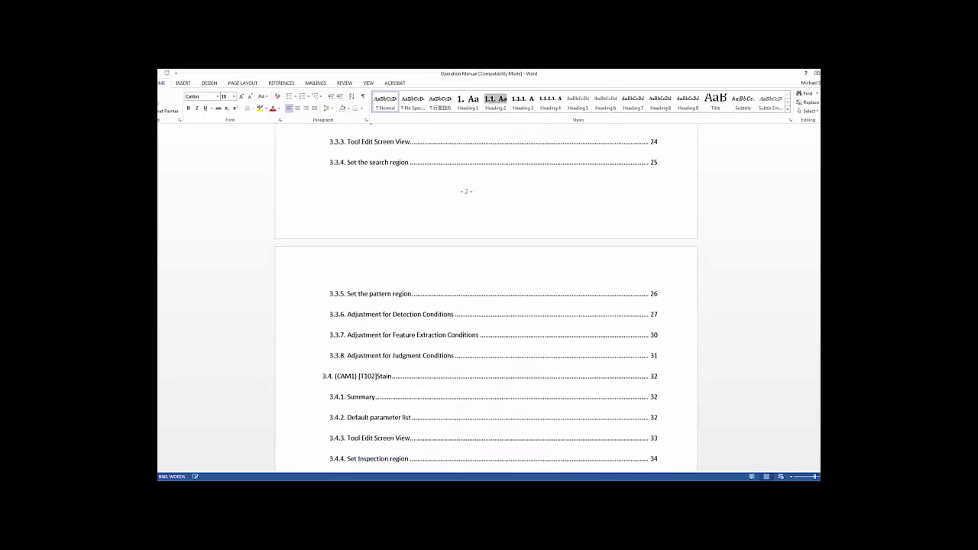
{"action": "scroll", "coordinate": [487, 298], "scroll_direction": "down", "scroll_amount": 20}
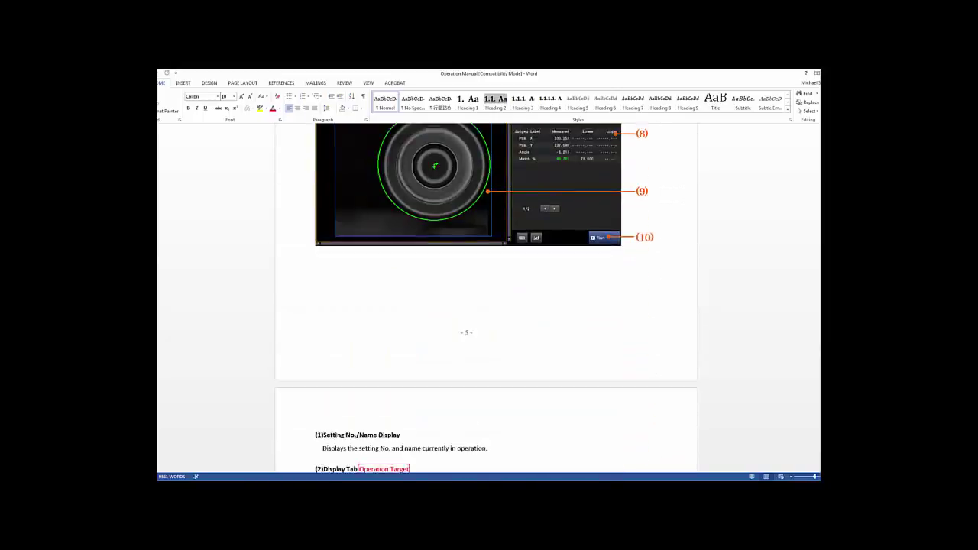
{"action": "scroll", "coordinate": [487, 298], "scroll_direction": "up", "scroll_amount": 1}
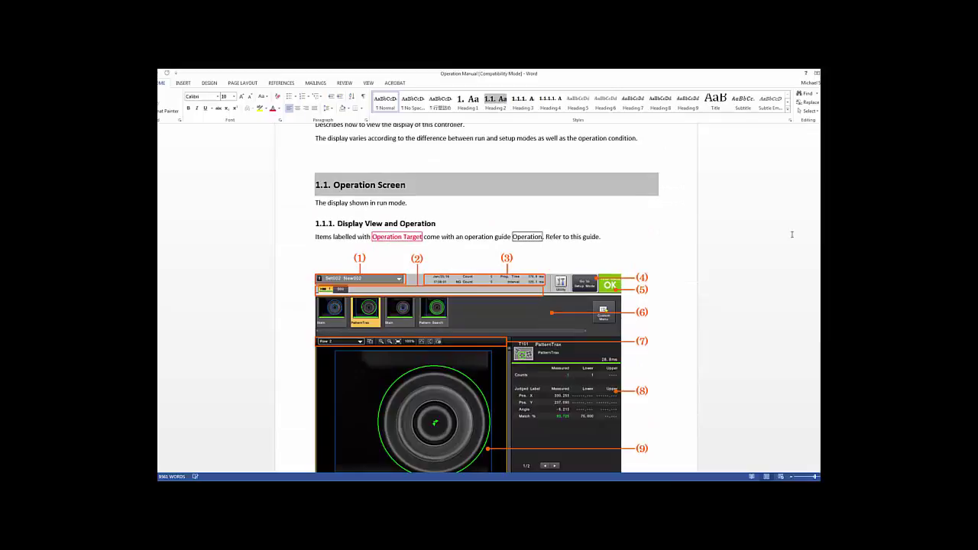
{"action": "scroll", "coordinate": [740, 298], "scroll_direction": "down", "scroll_amount": 2}
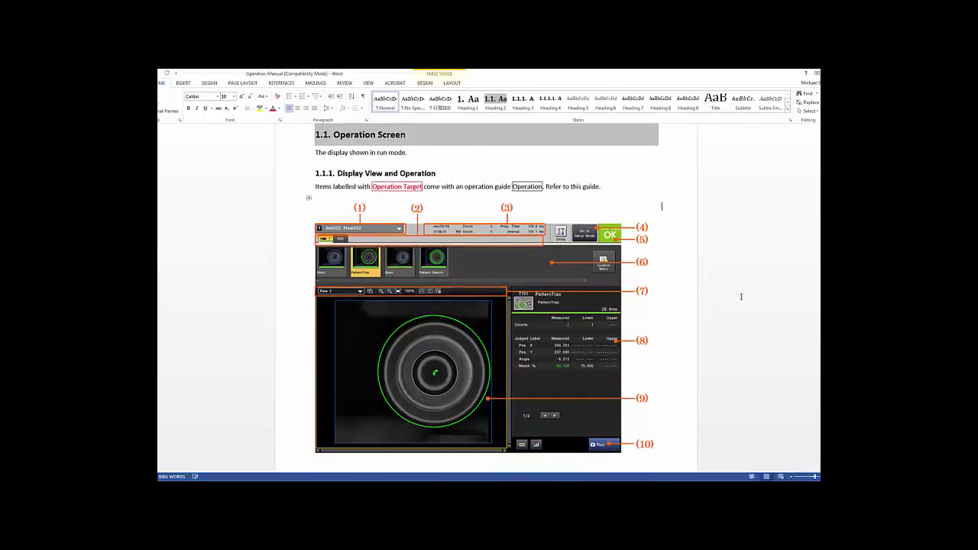
{"action": "scroll", "coordinate": [740, 297], "scroll_direction": "down", "scroll_amount": 10}
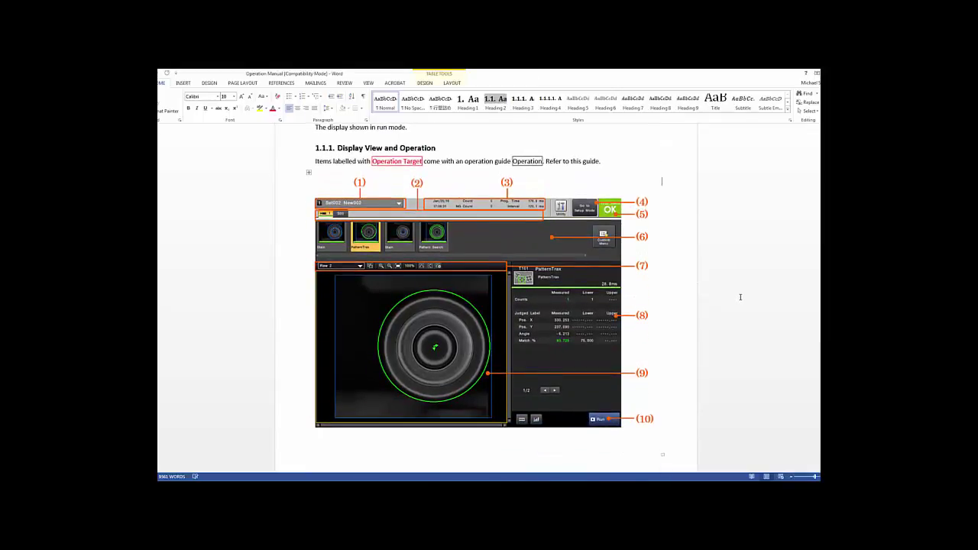
{"action": "scroll", "coordinate": [740, 297], "scroll_direction": "down", "scroll_amount": 10}
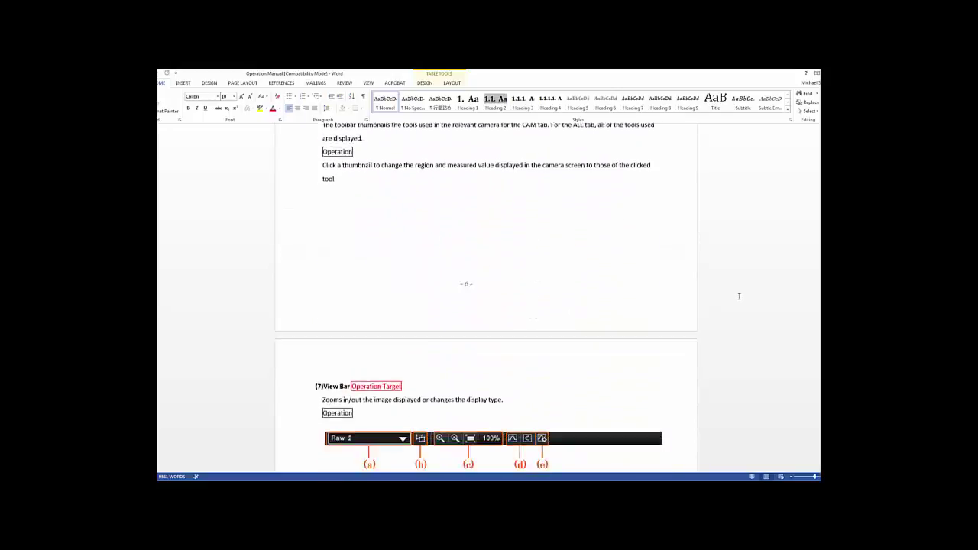
{"action": "scroll", "coordinate": [739, 297], "scroll_direction": "down", "scroll_amount": 5}
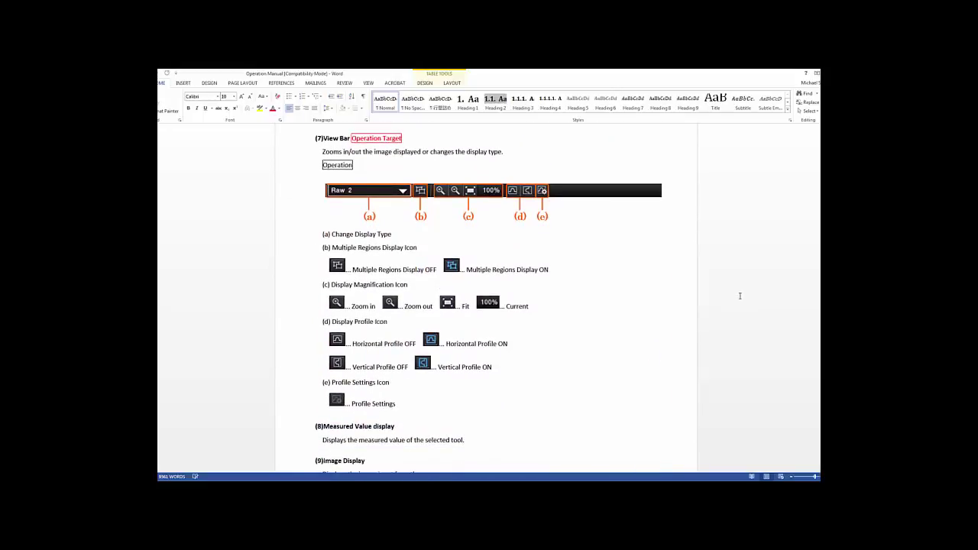
{"action": "scroll", "coordinate": [741, 297], "scroll_direction": "down", "scroll_amount": 10}
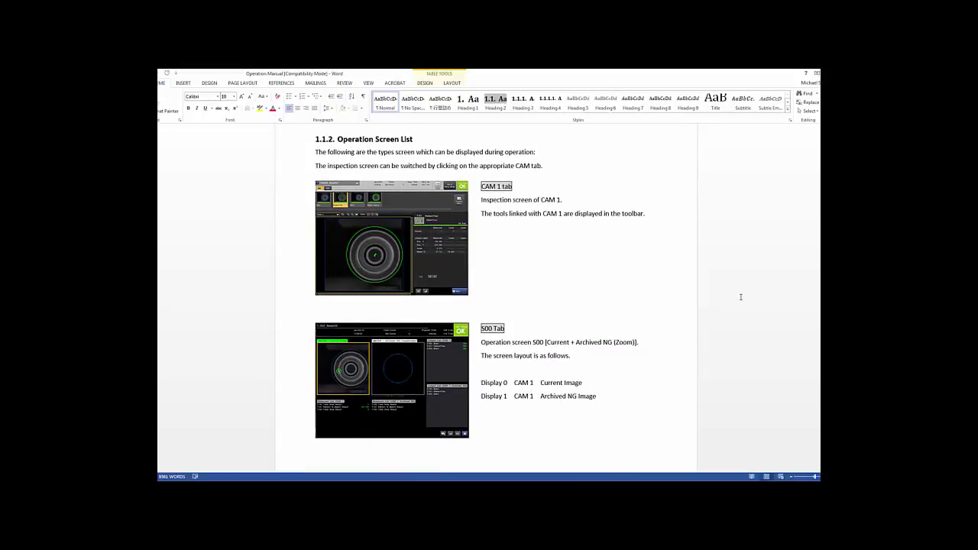
{"action": "scroll", "coordinate": [737, 297], "scroll_direction": "down", "scroll_amount": 4}
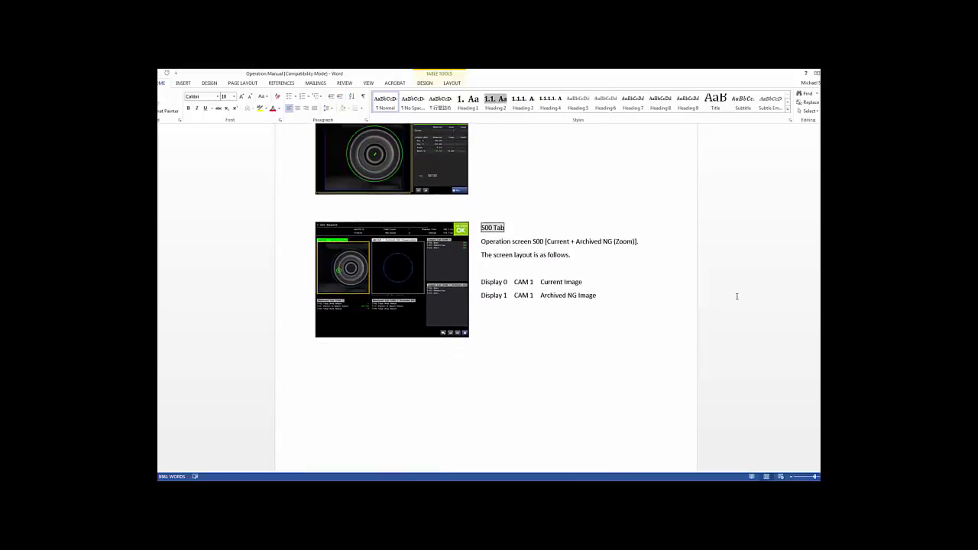
{"action": "scroll", "coordinate": [738, 296], "scroll_direction": "up", "scroll_amount": 3}
{"action": "scroll", "coordinate": [738, 297], "scroll_direction": "down", "scroll_amount": 10}
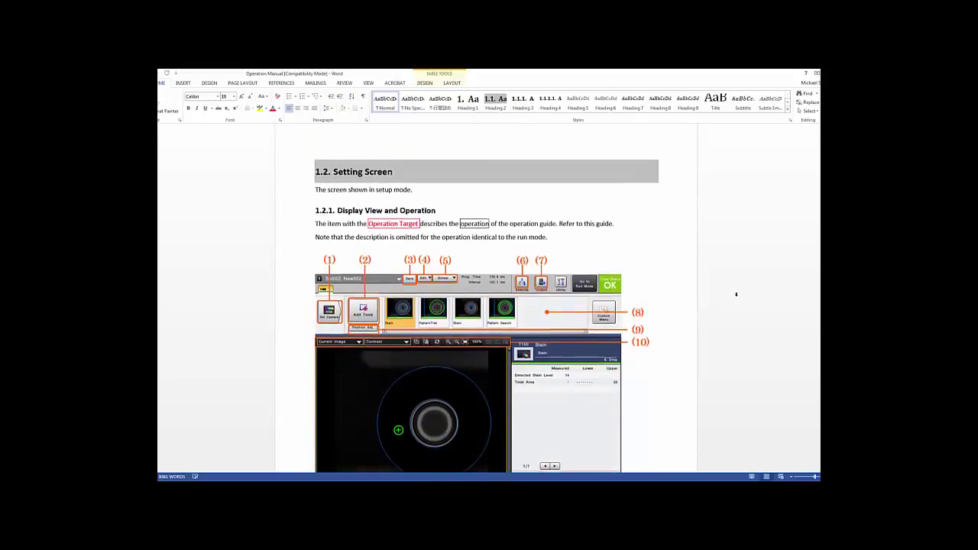
{"action": "scroll", "coordinate": [736, 294], "scroll_direction": "down", "scroll_amount": 1}
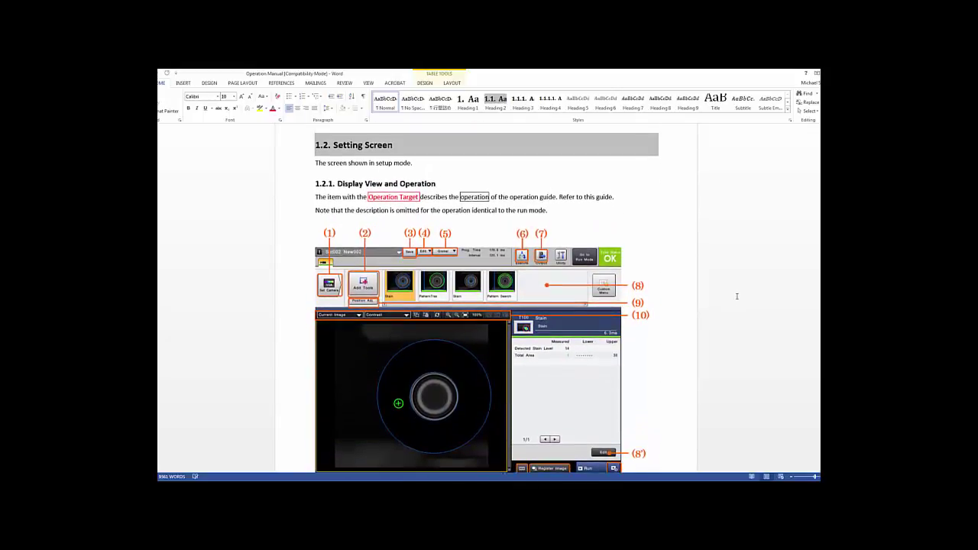